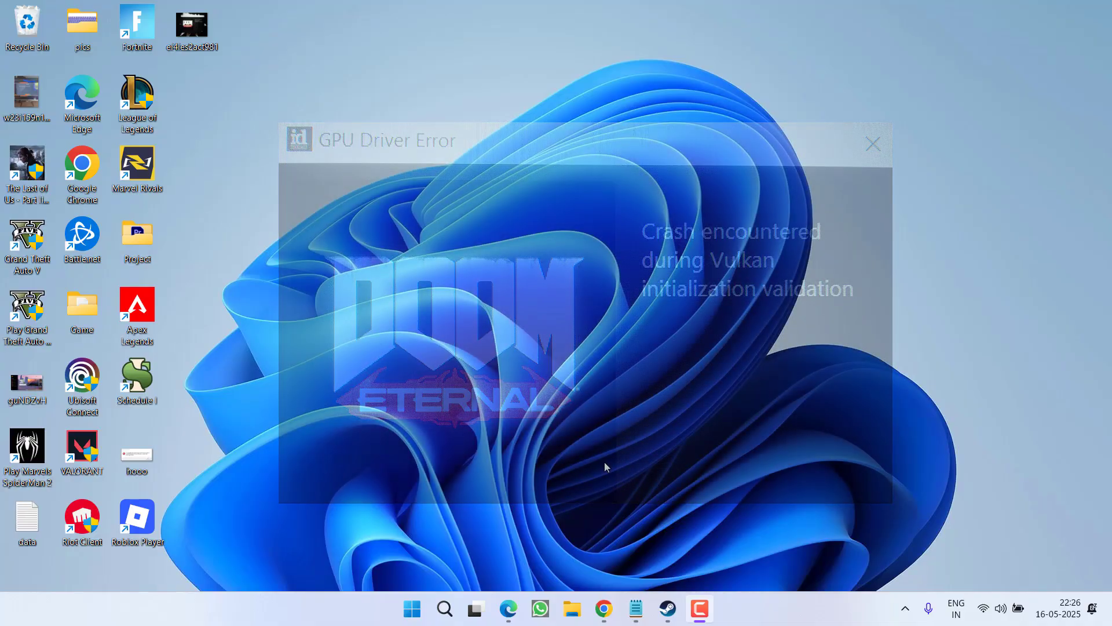
In Device Manager, disable AMD Radeon(TM) Graphics, leaving Radeon RX 5500M enabled, then close it
right_click(413, 611)
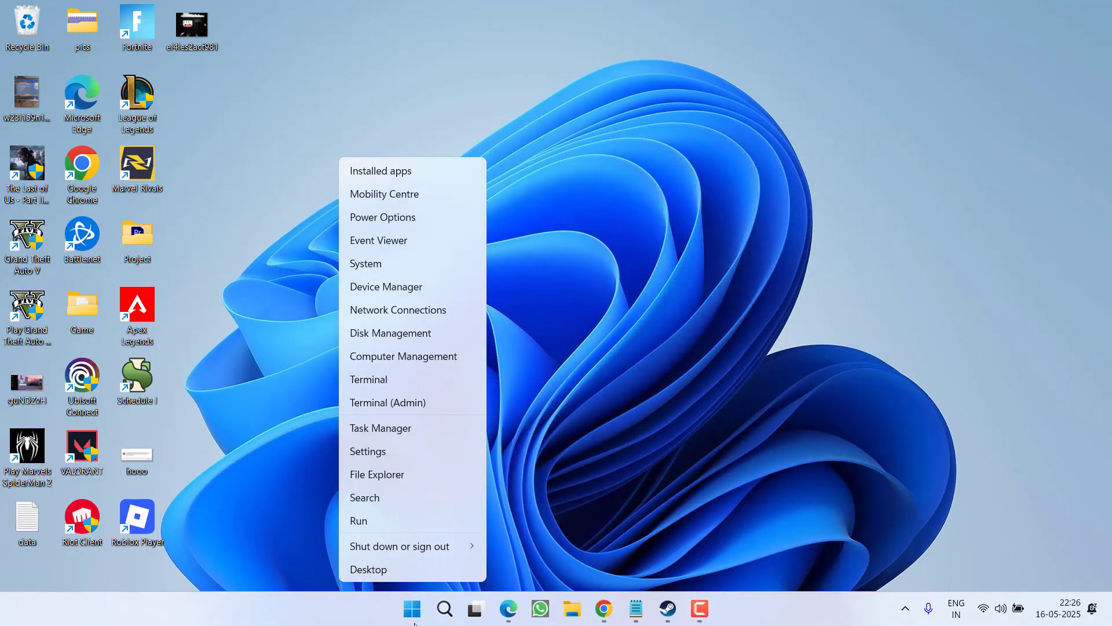
click(379, 286)
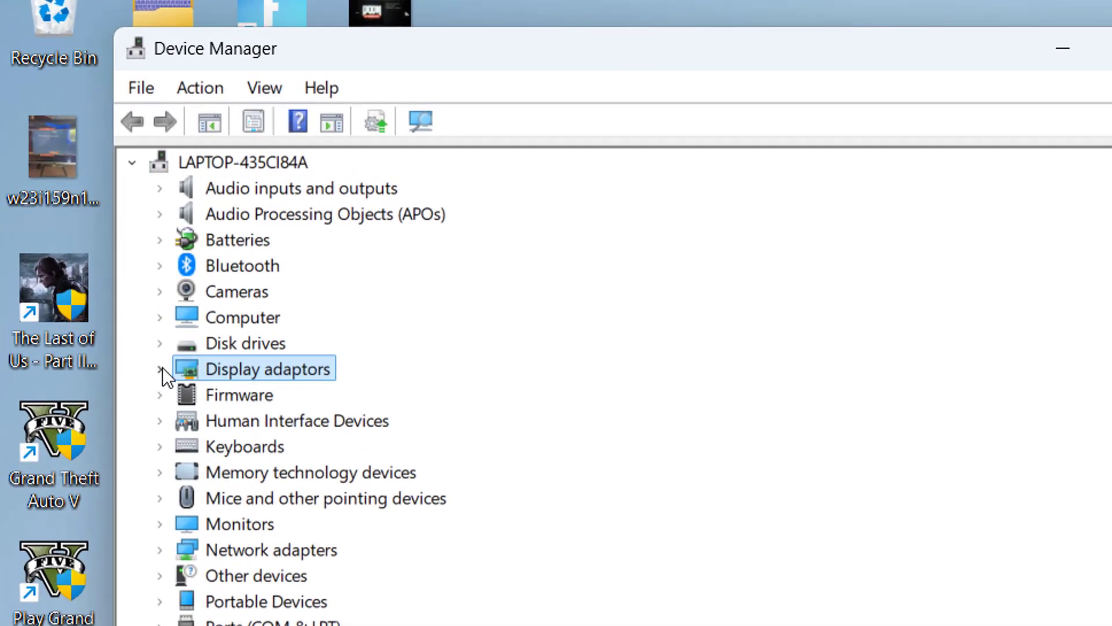
click(160, 368)
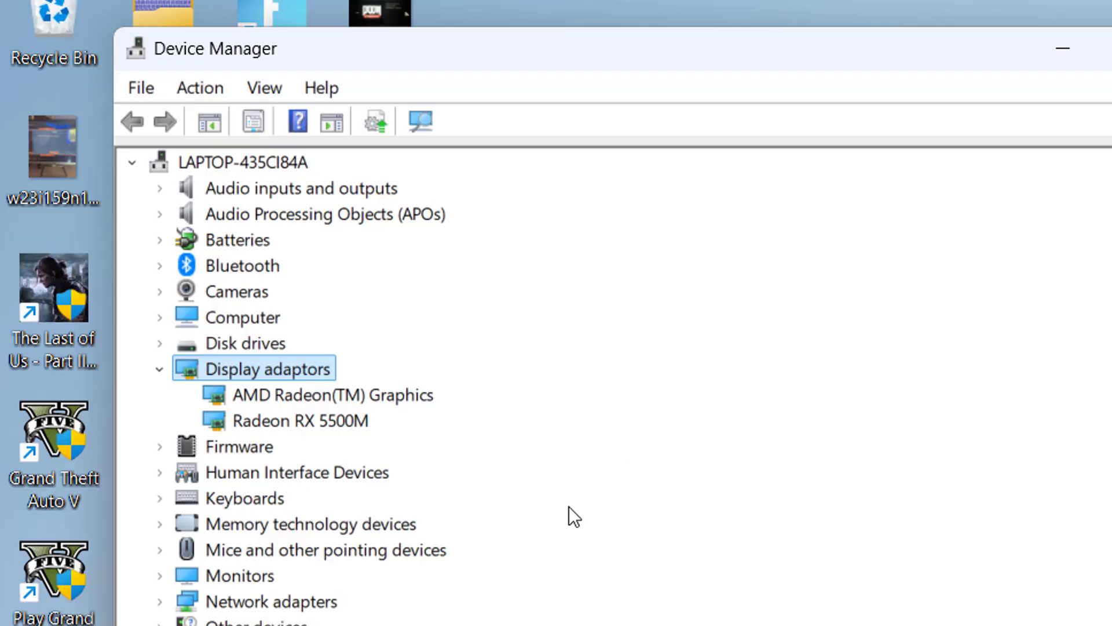
click(349, 399)
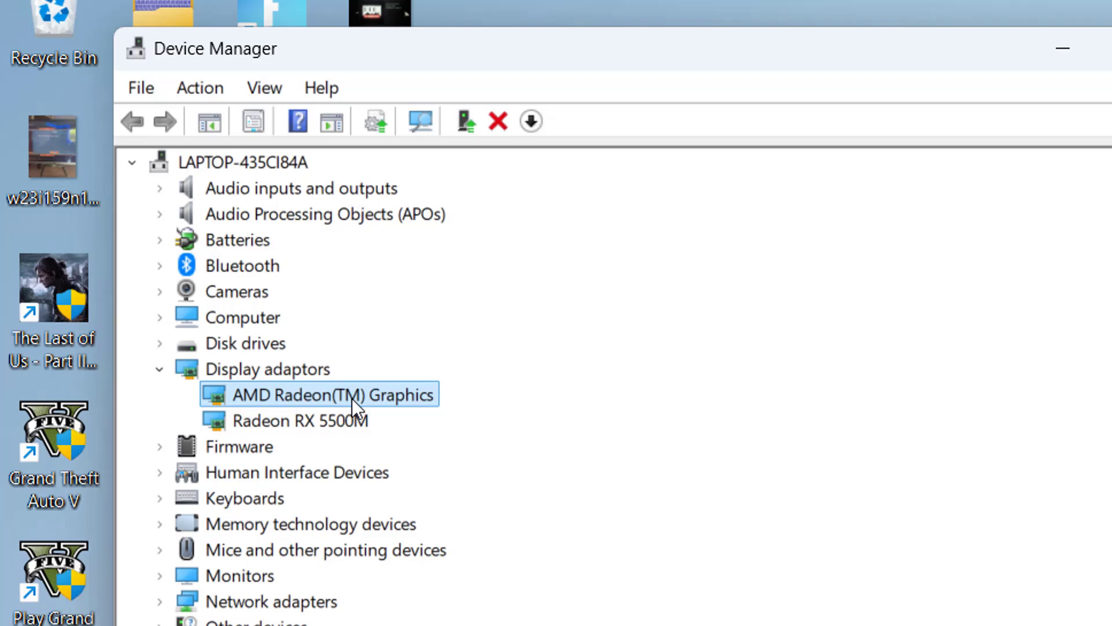
click(320, 425)
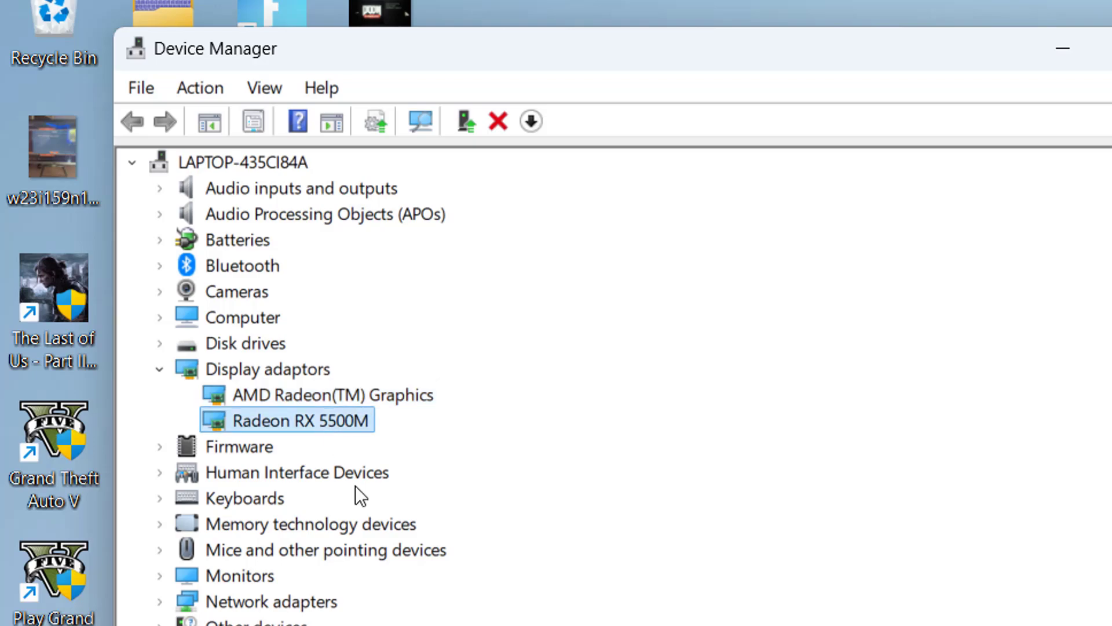
right_click(410, 394)
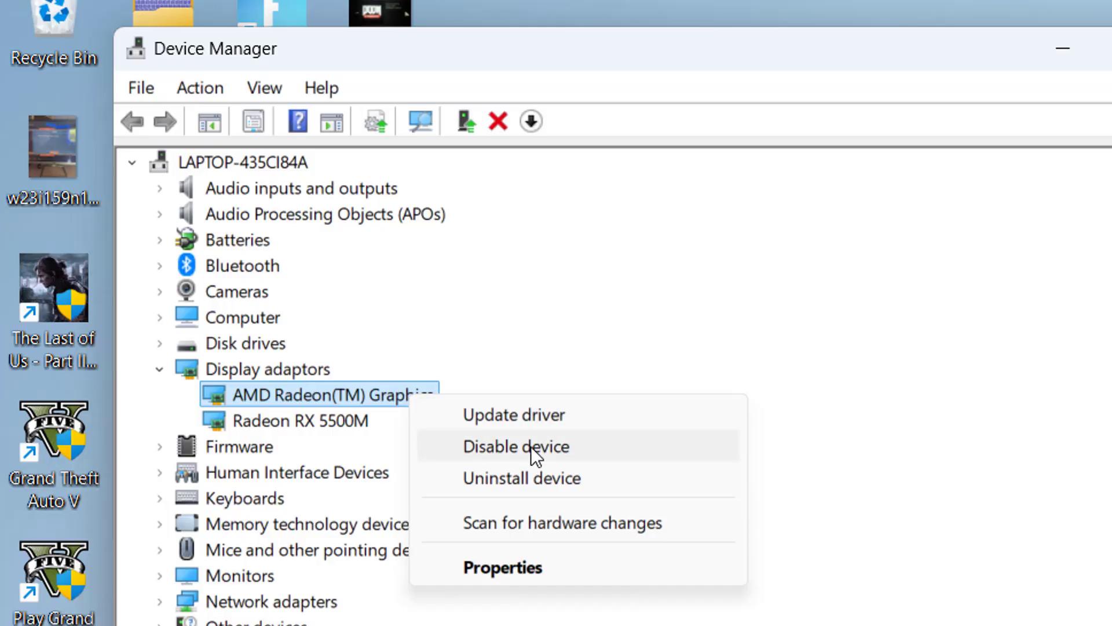
click(581, 336)
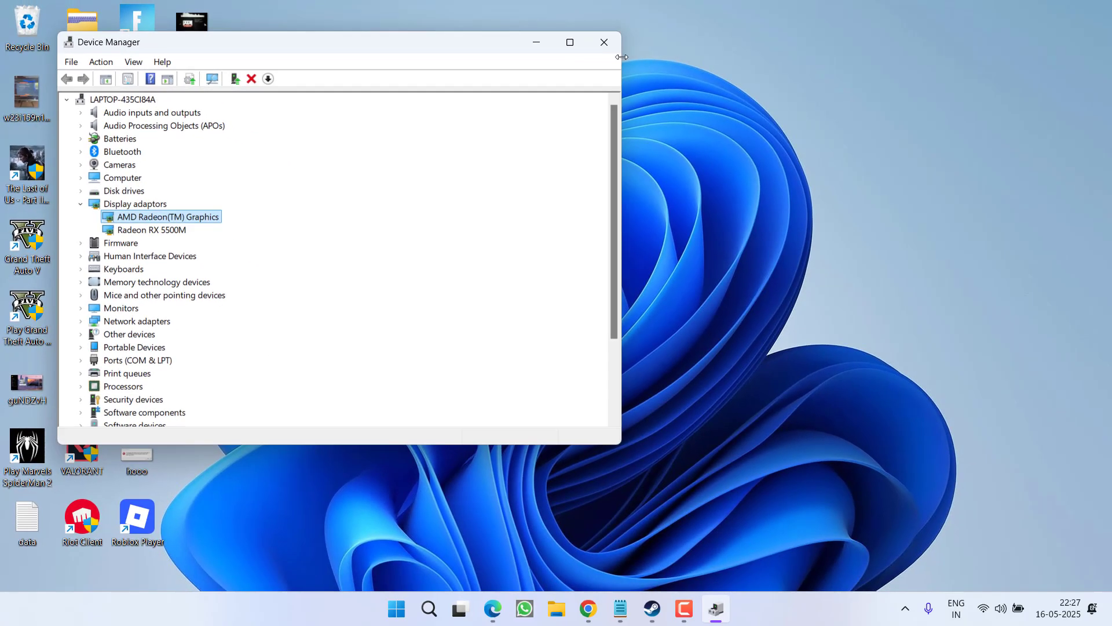
click(600, 26)
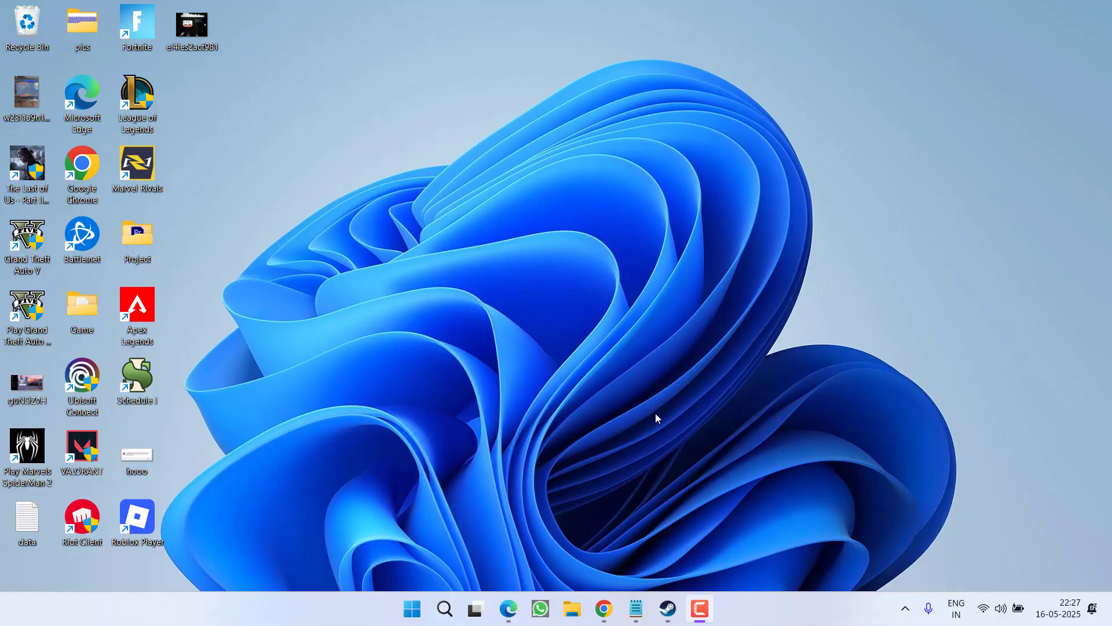
Save VulkanRT-X64-1.4.313.0-Installer.exe from vulkan.lunarg.com's Runtime Installer section to the Desktop
mouse_move(603, 609)
click(657, 547)
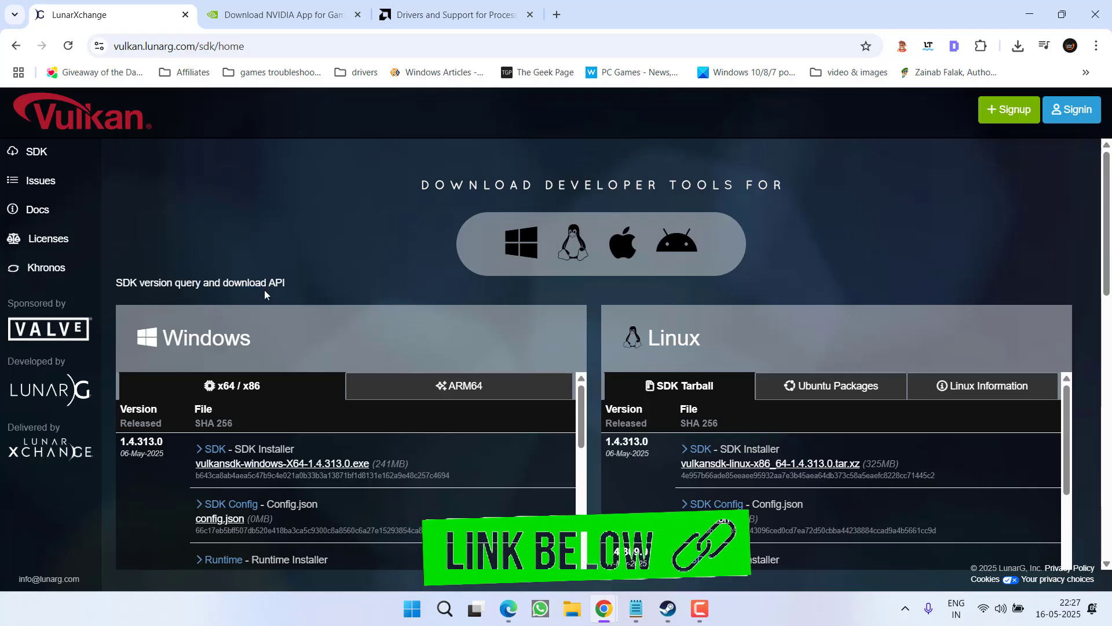
scroll(339, 294, down, 3)
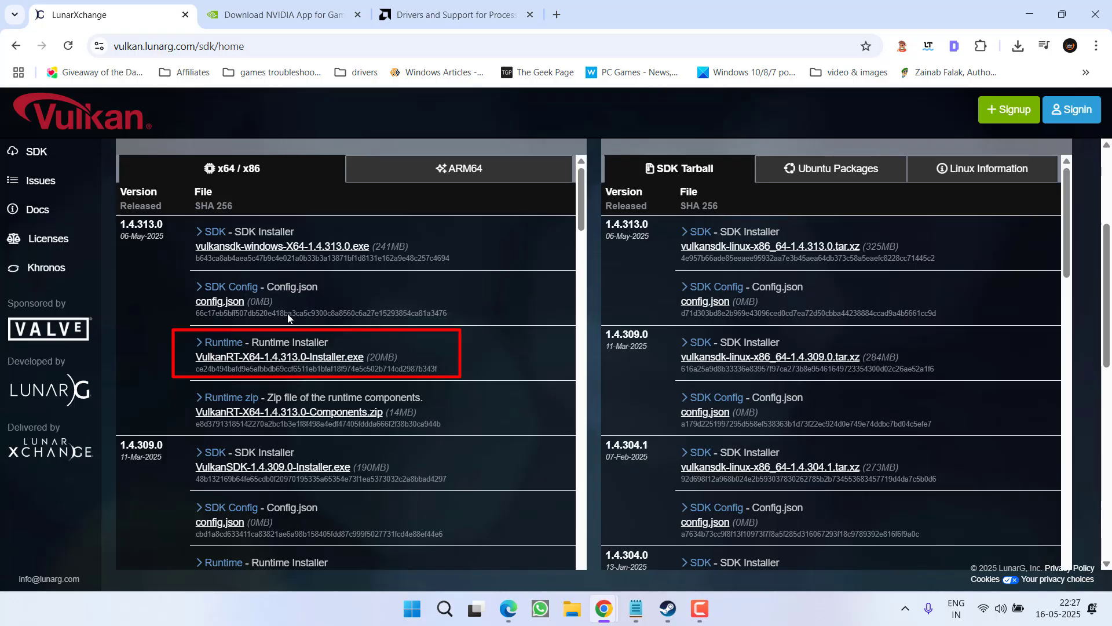
click(297, 359)
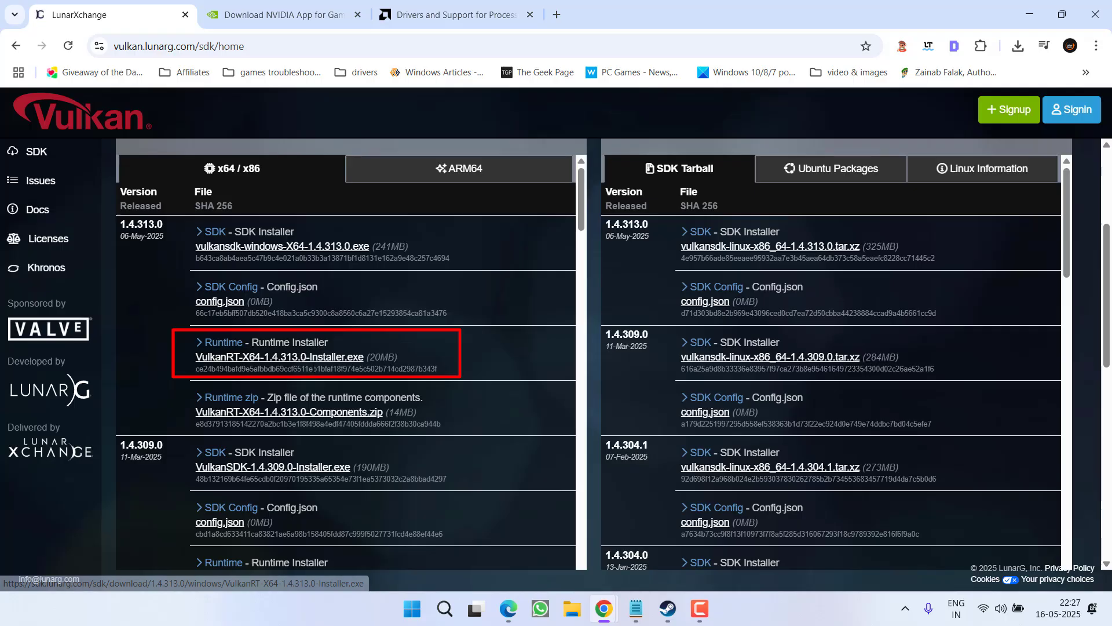
click(60, 139)
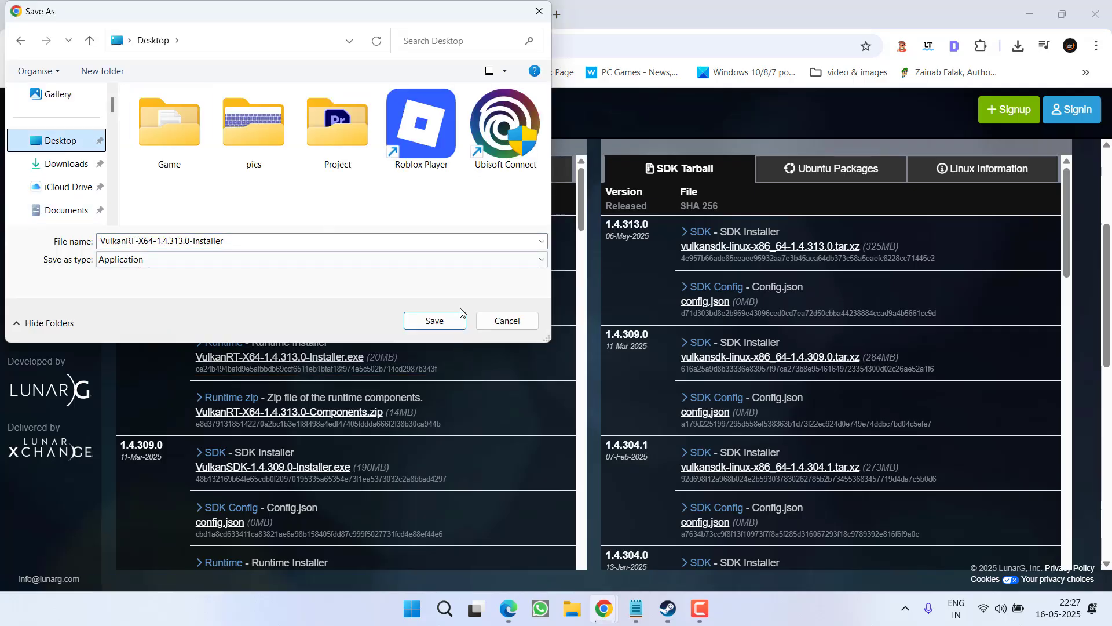
click(448, 321)
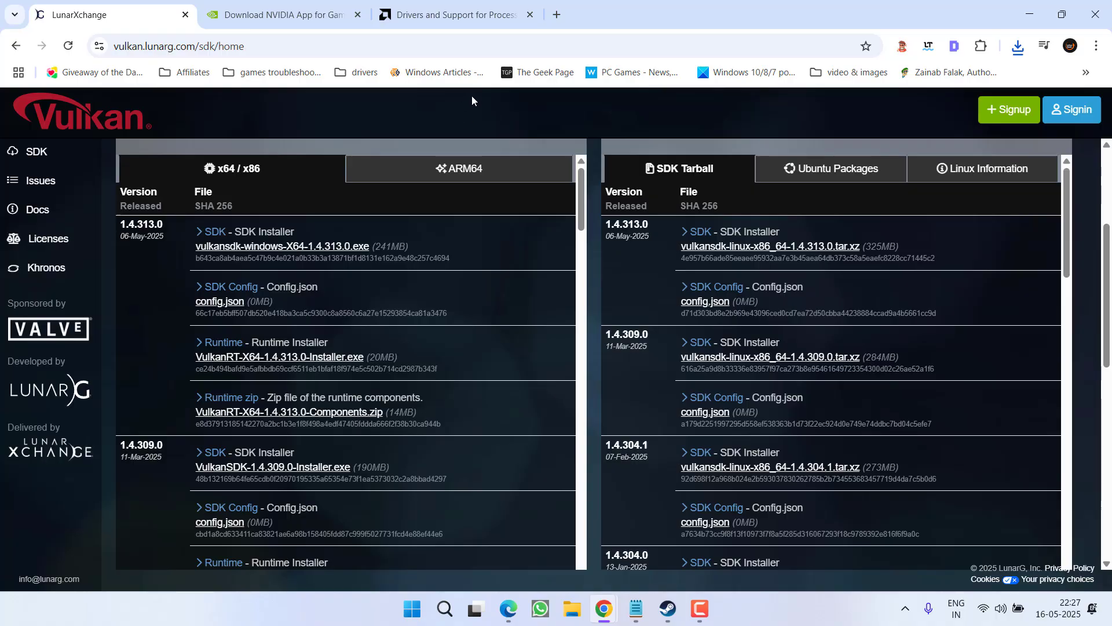
Save the NVIDIA_app_v11.0.3.241 installer from the NVIDIA App page to the Desktop
click(278, 15)
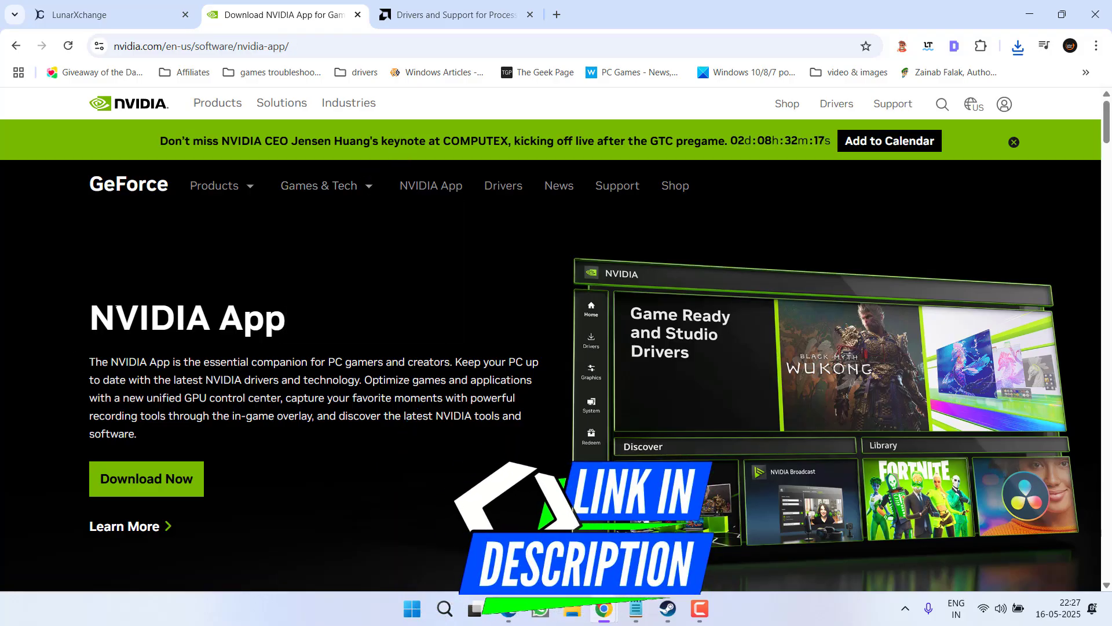
drag(86, 315, 305, 323)
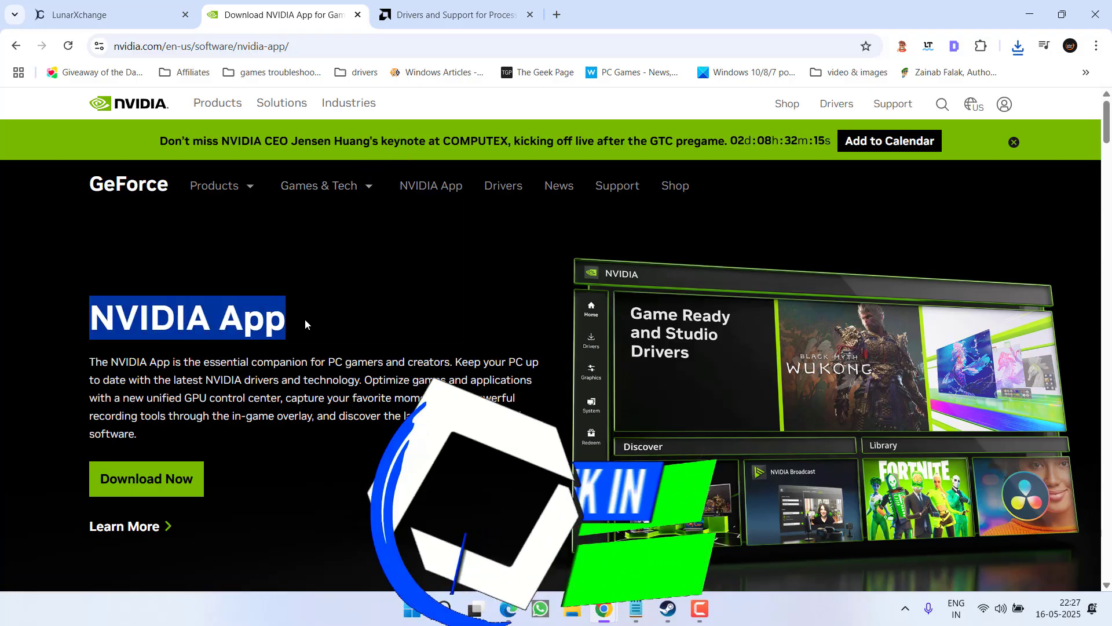
click(191, 483)
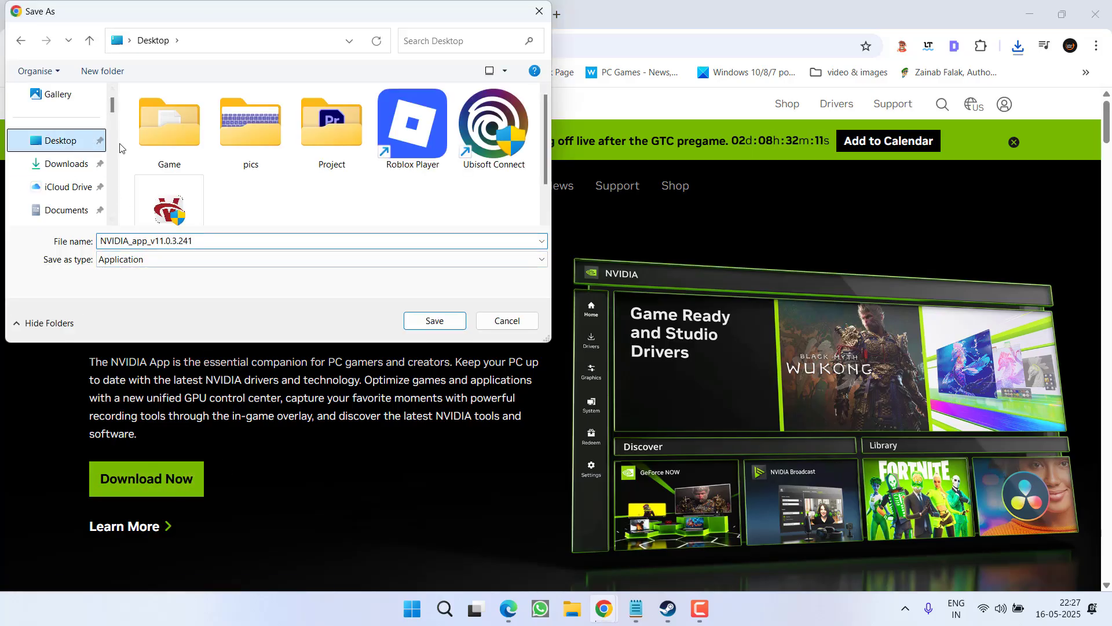
click(430, 321)
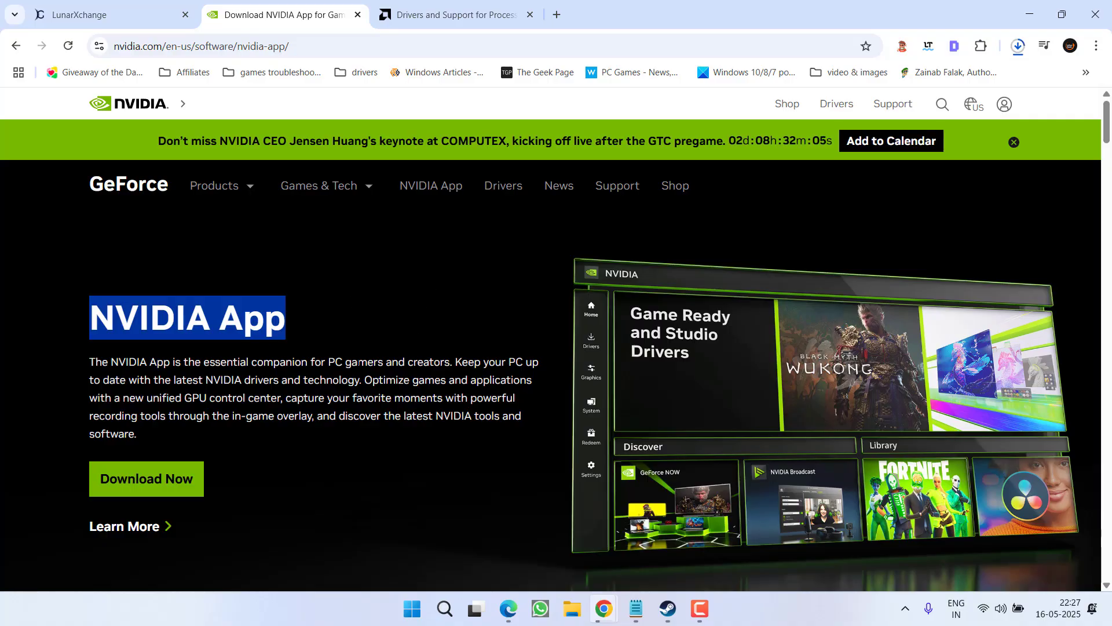
click(452, 15)
scroll(564, 285, down, 2)
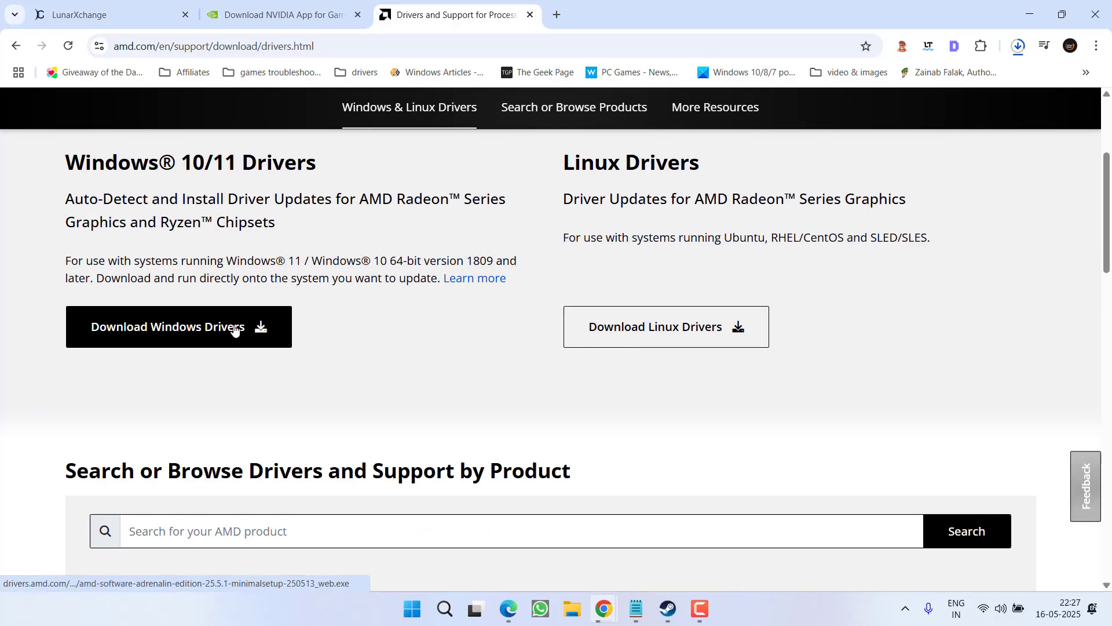
Save the AMD Adrenalin 25.5.1 minimal-setup installer to the desktop, then leave the desktop showing
click(168, 329)
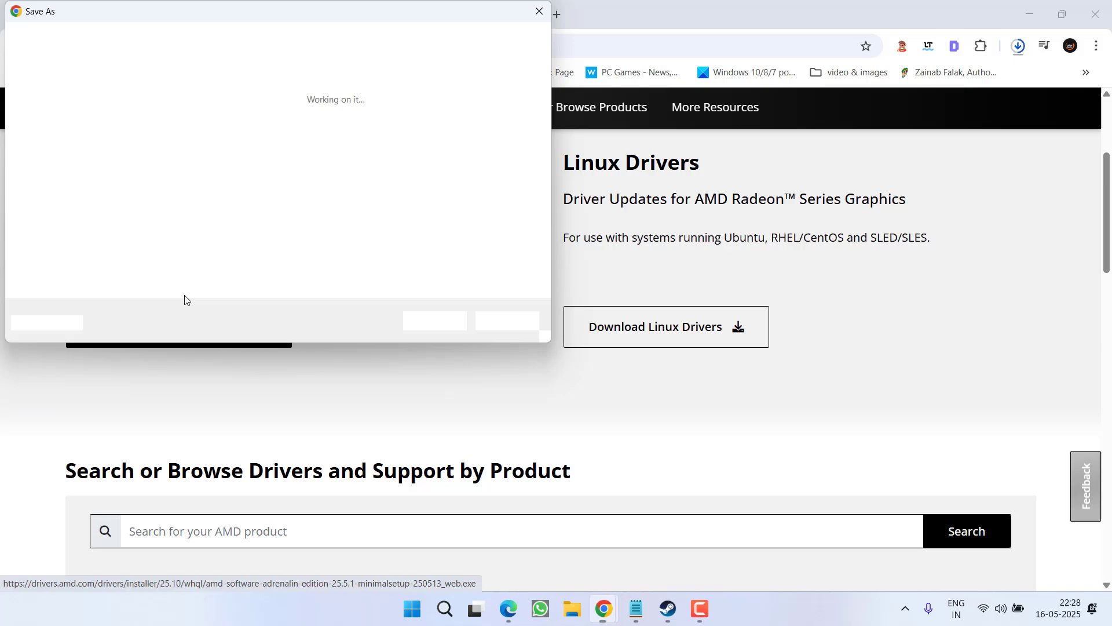
click(434, 322)
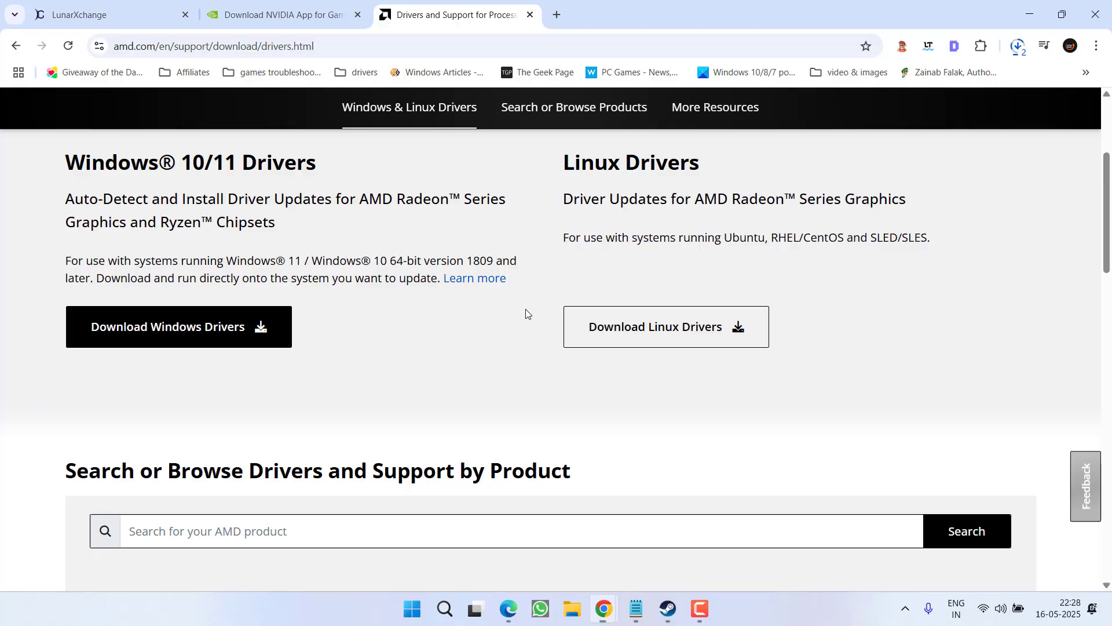
click(1030, 15)
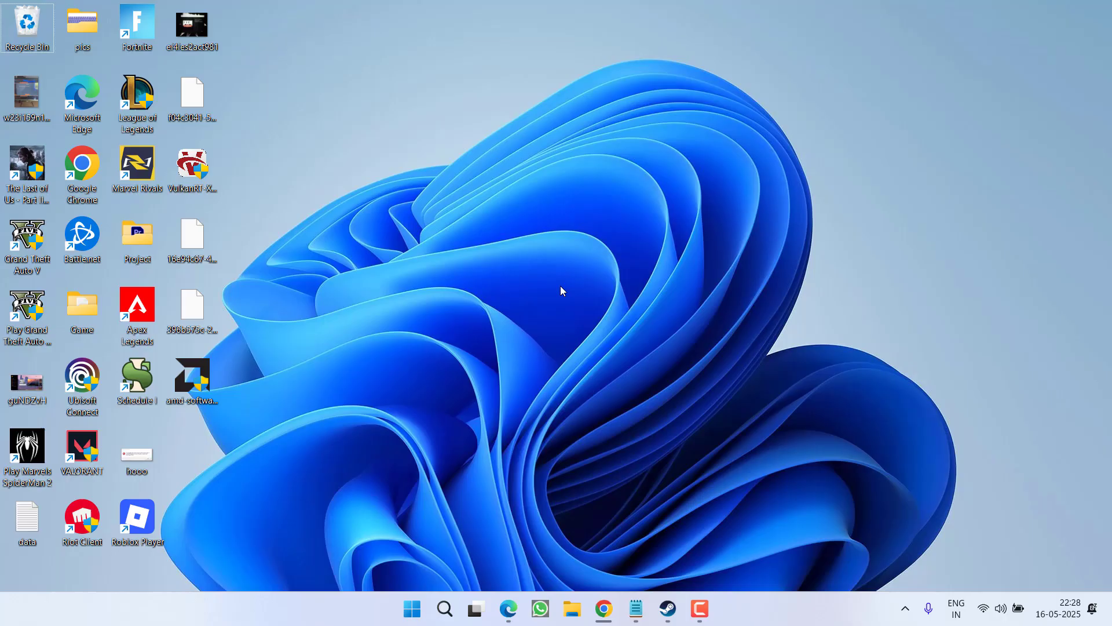
key(super+i)
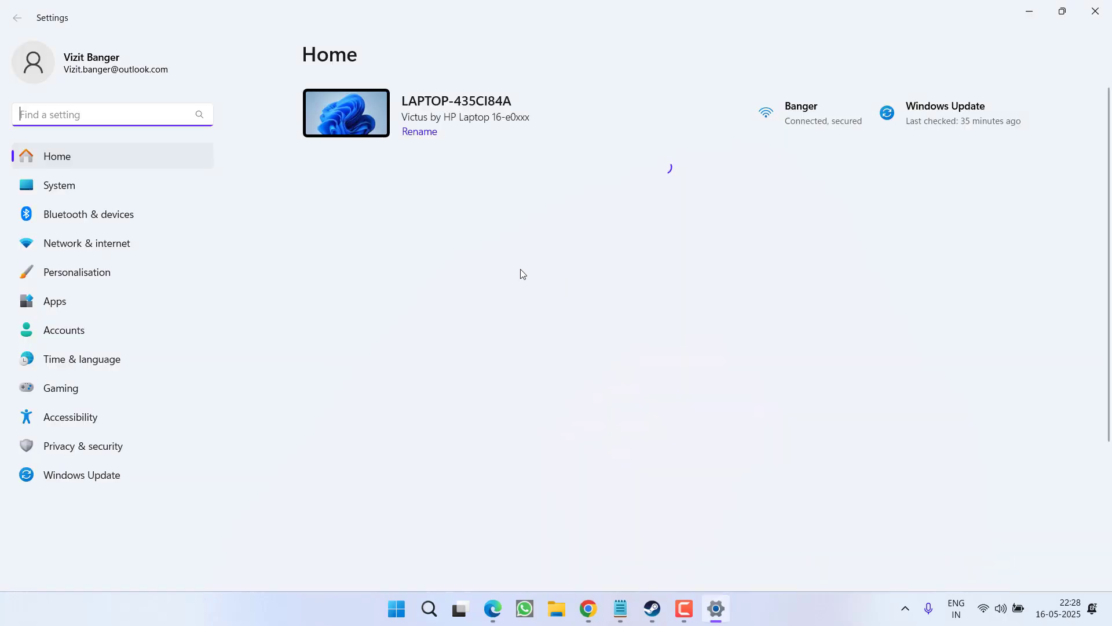
click(55, 301)
click(418, 104)
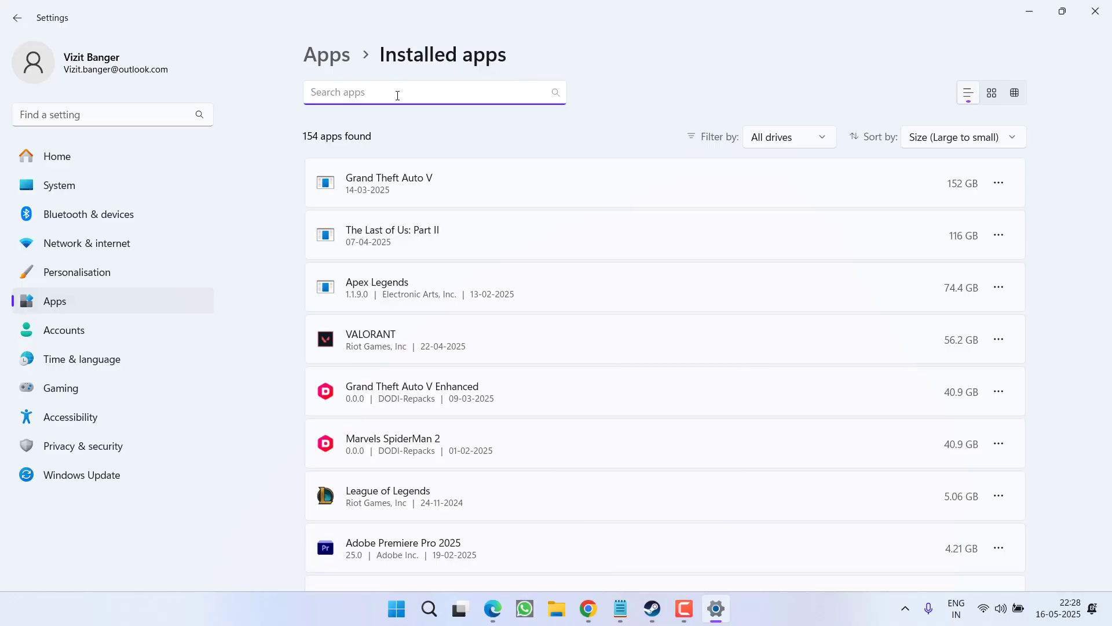
text(o)
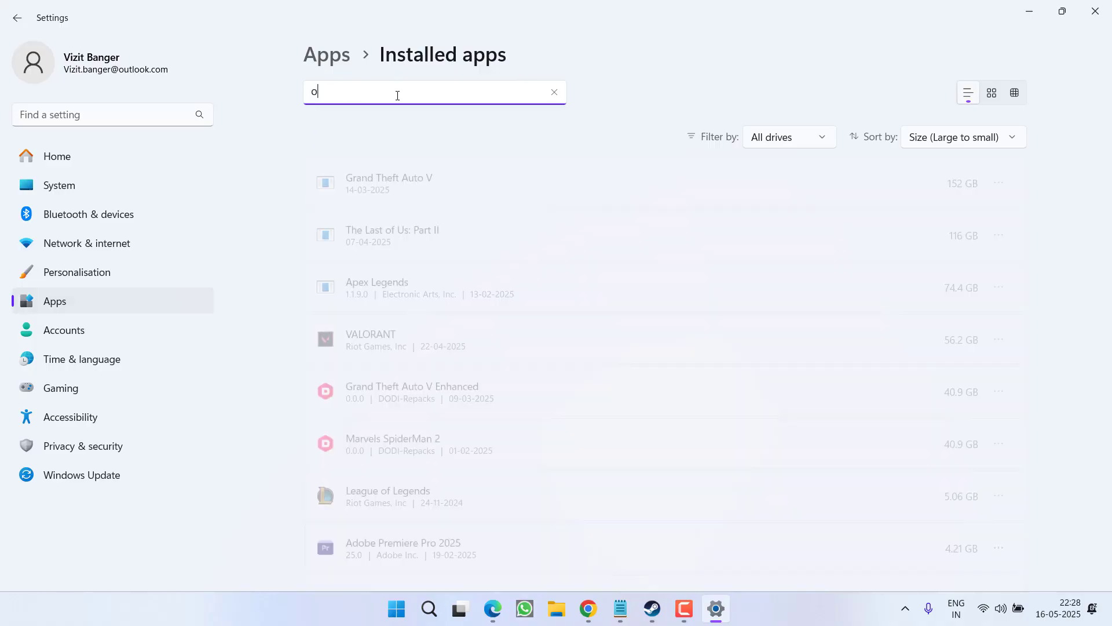
text(pencl)
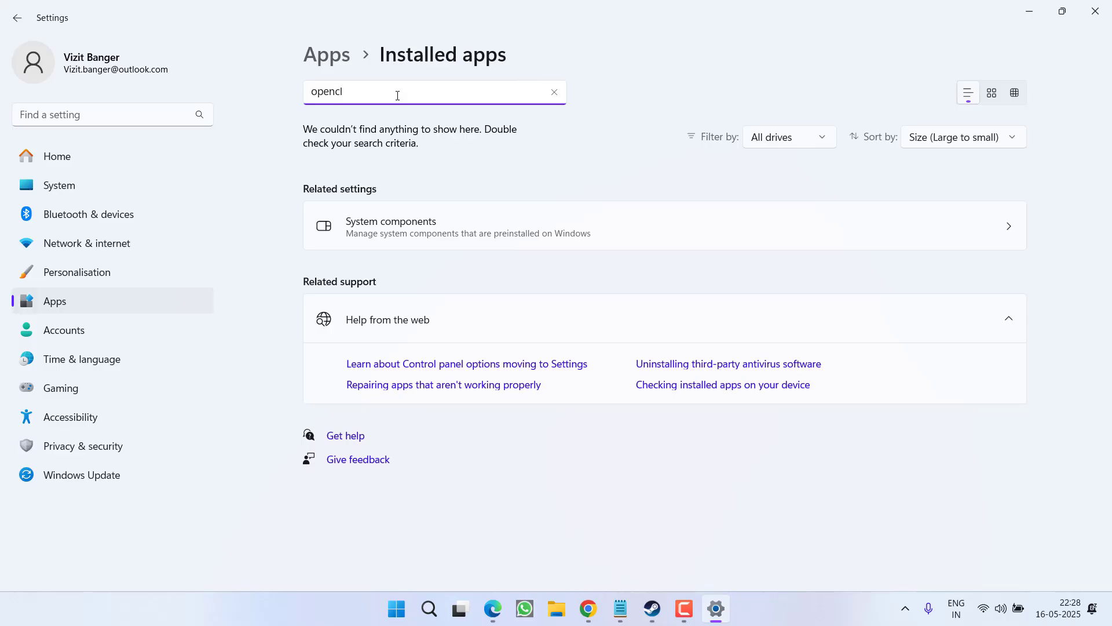
key(BackSpace)
key(BackSpace)
text(gl)
key(BackSpace)
key(BackSpace)
key(BackSpace)
key(BackSpace)
key(BackSpace)
key(BackSpace)
text(v)
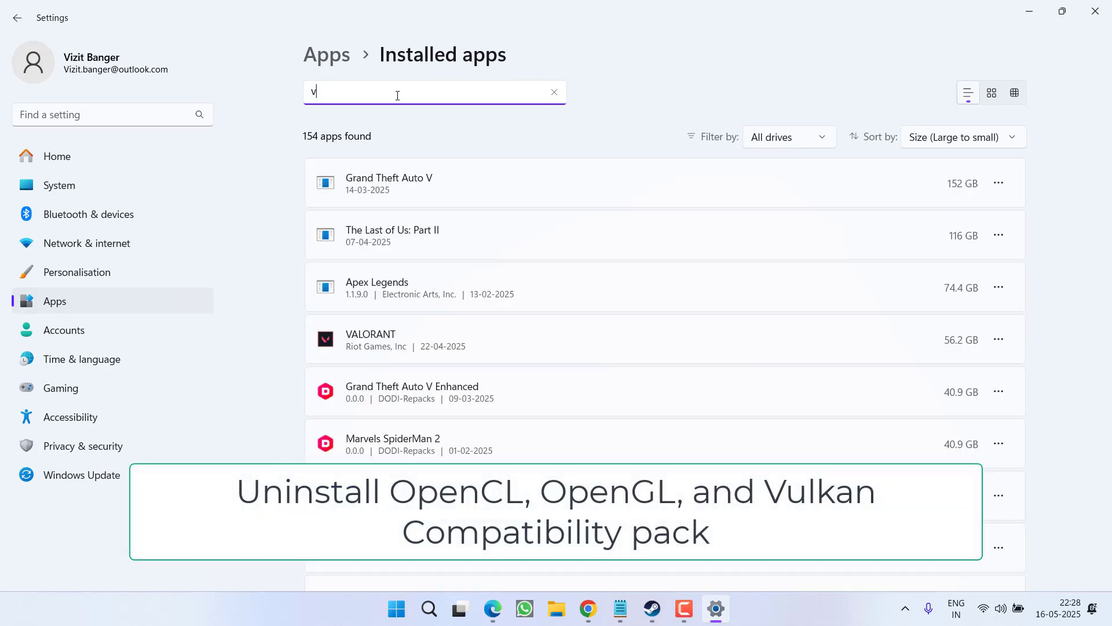
text(ulkan compatib)
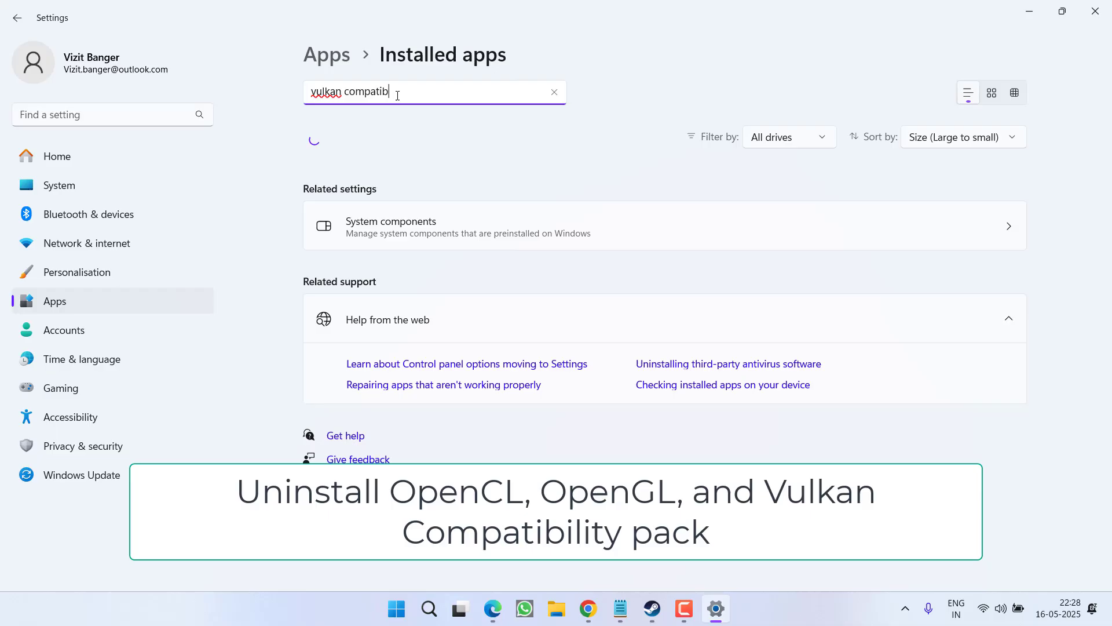
text(ility pack)
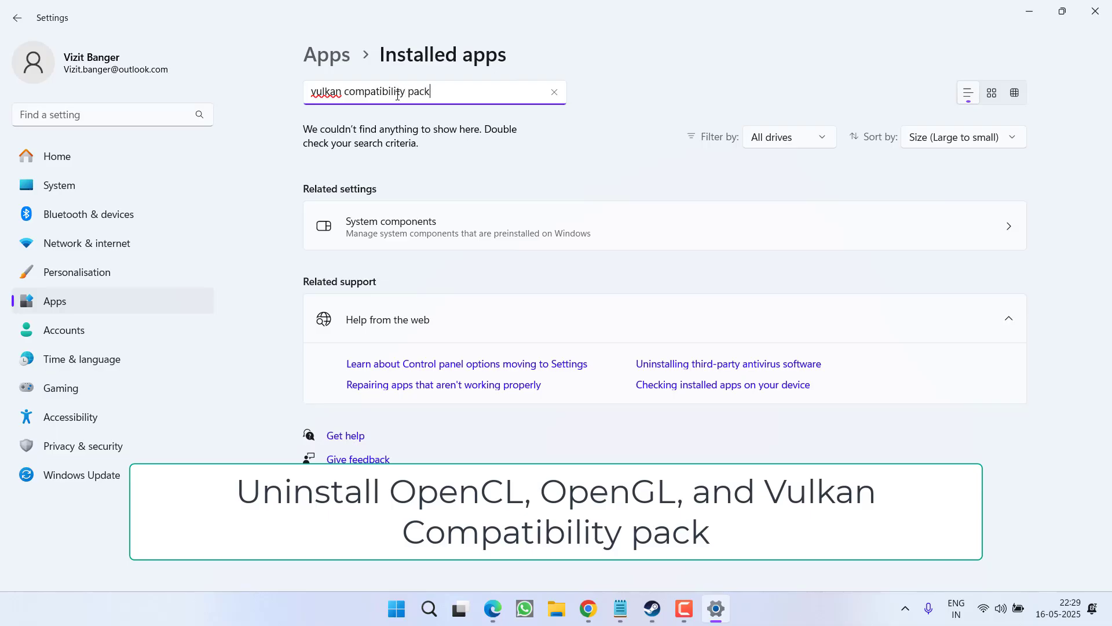
key(BackSpace)
key(BackSpace)
key(BackSpace)
key(BackSpace)
key(BackSpace)
key(BackSpace)
key(BackSpace)
key(BackSpace)
key(BackSpace)
key(BackSpace)
key(BackSpace)
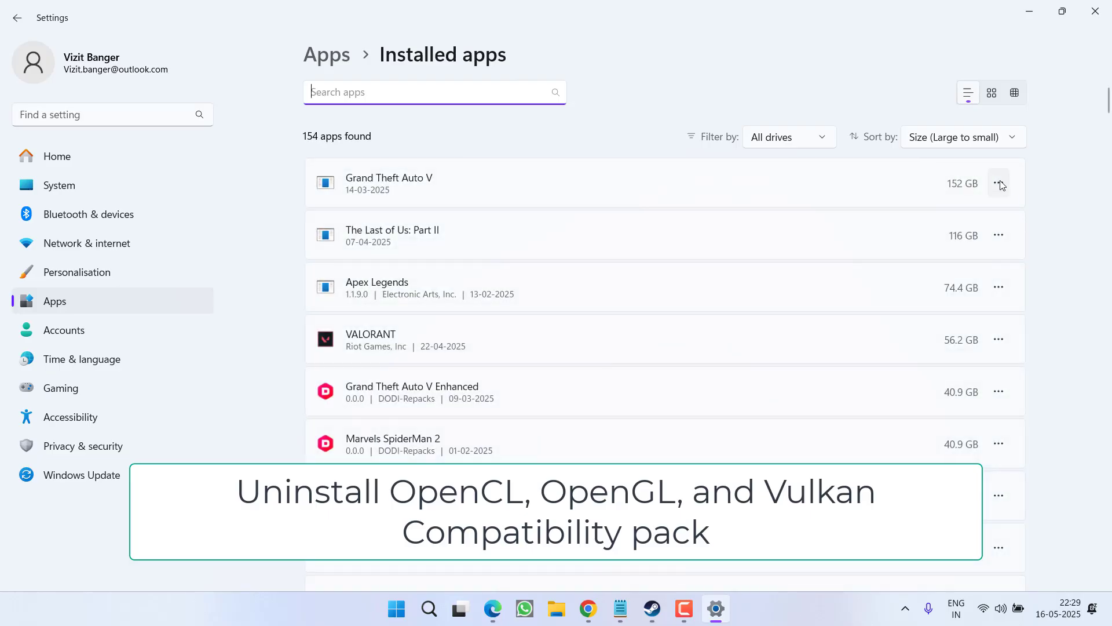
click(999, 183)
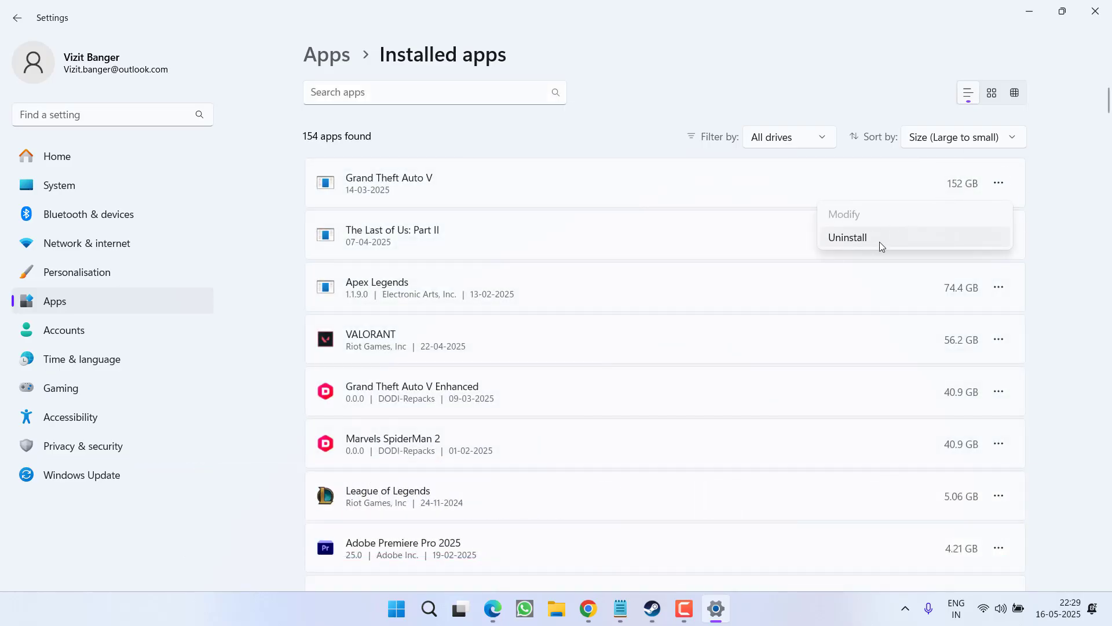
click(643, 119)
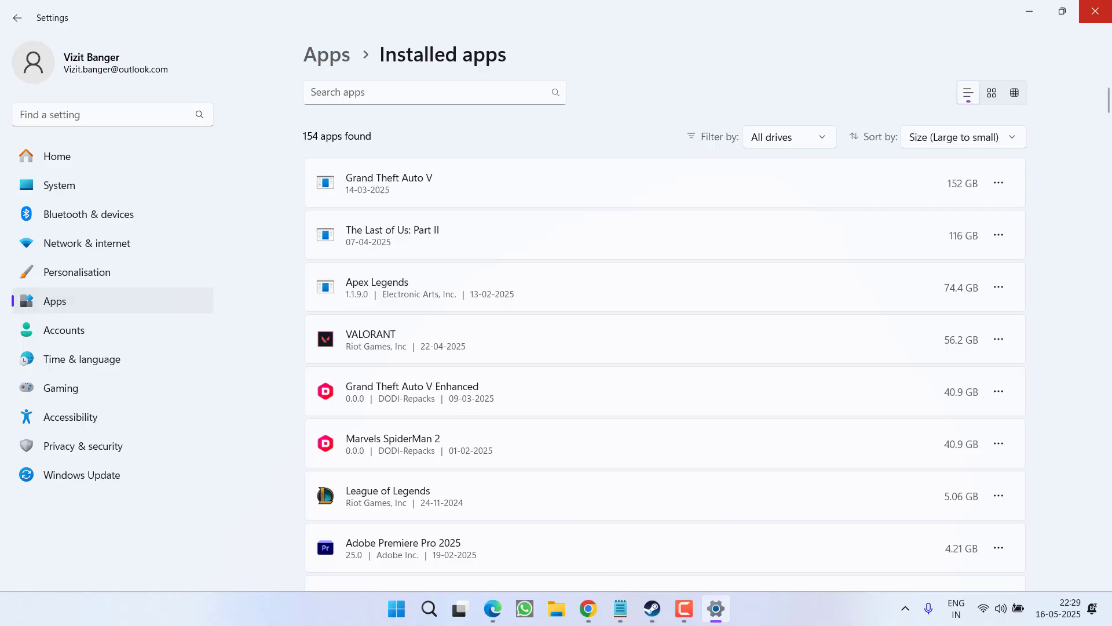
click(1095, 12)
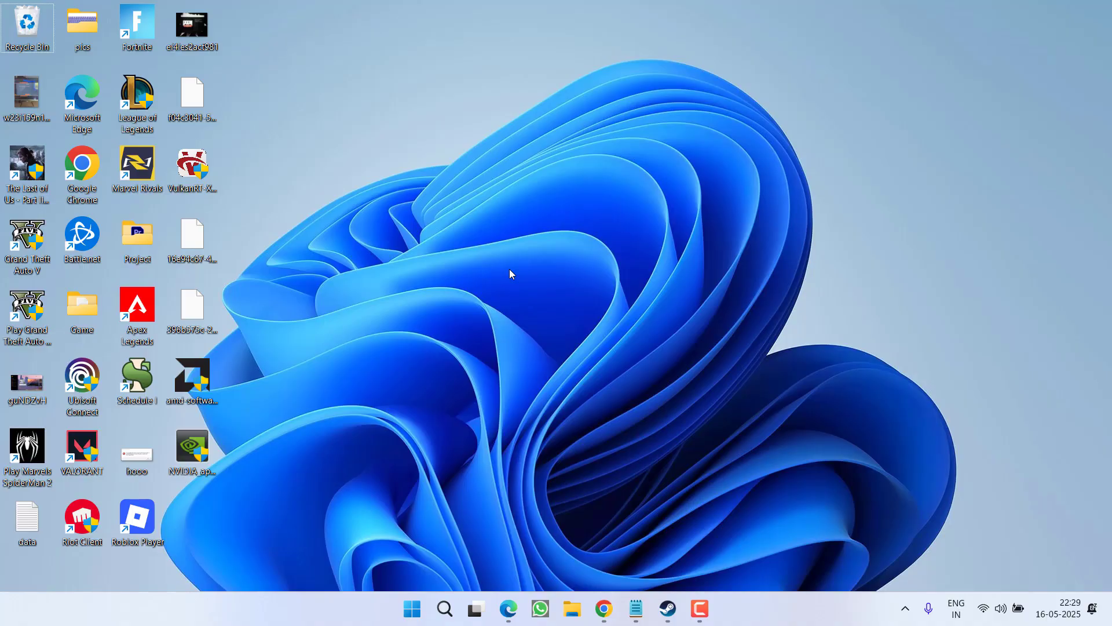
click(668, 609)
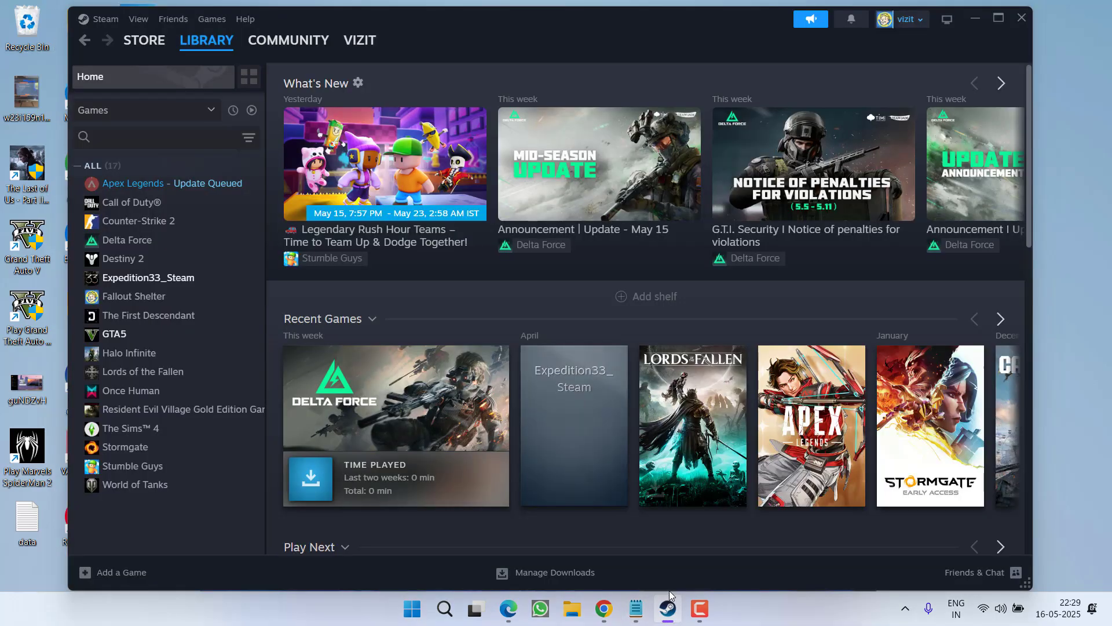
right_click(182, 191)
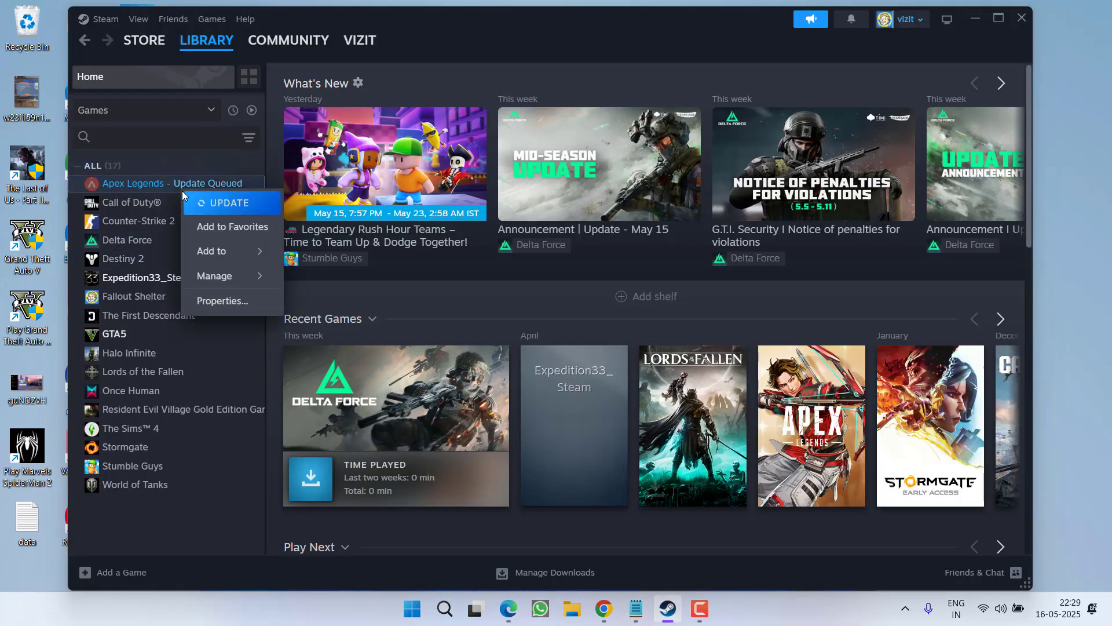
click(234, 304)
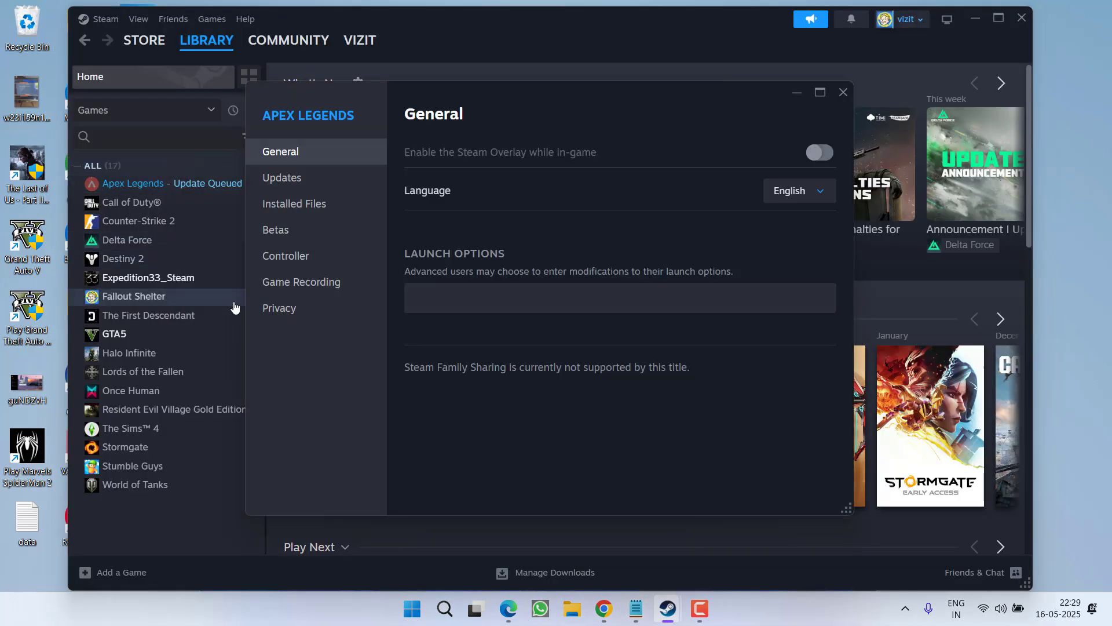
click(318, 205)
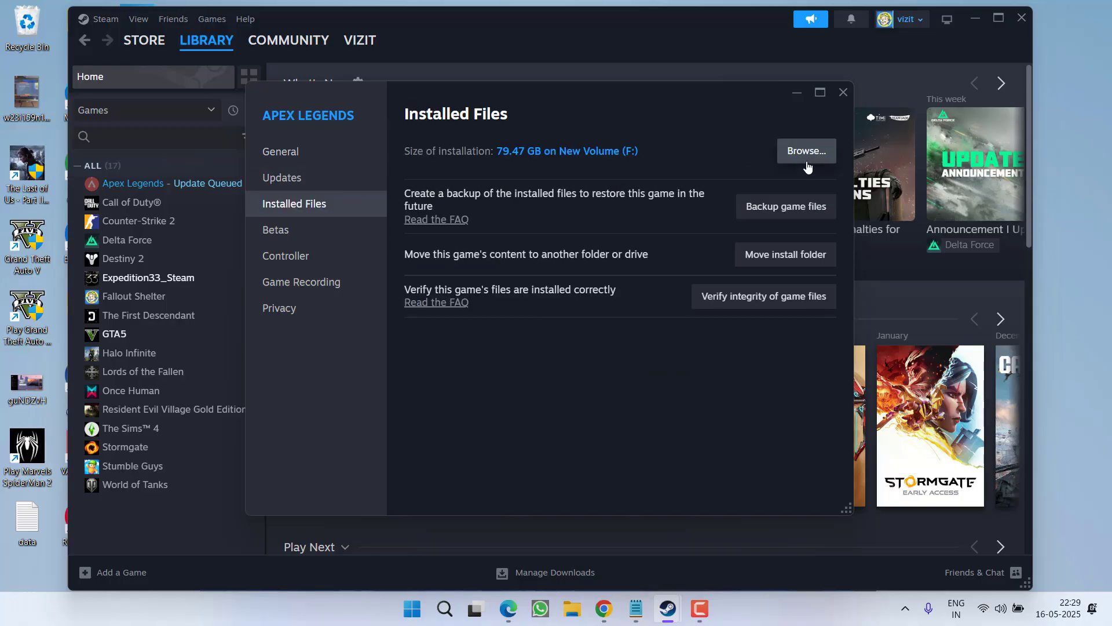
click(841, 95)
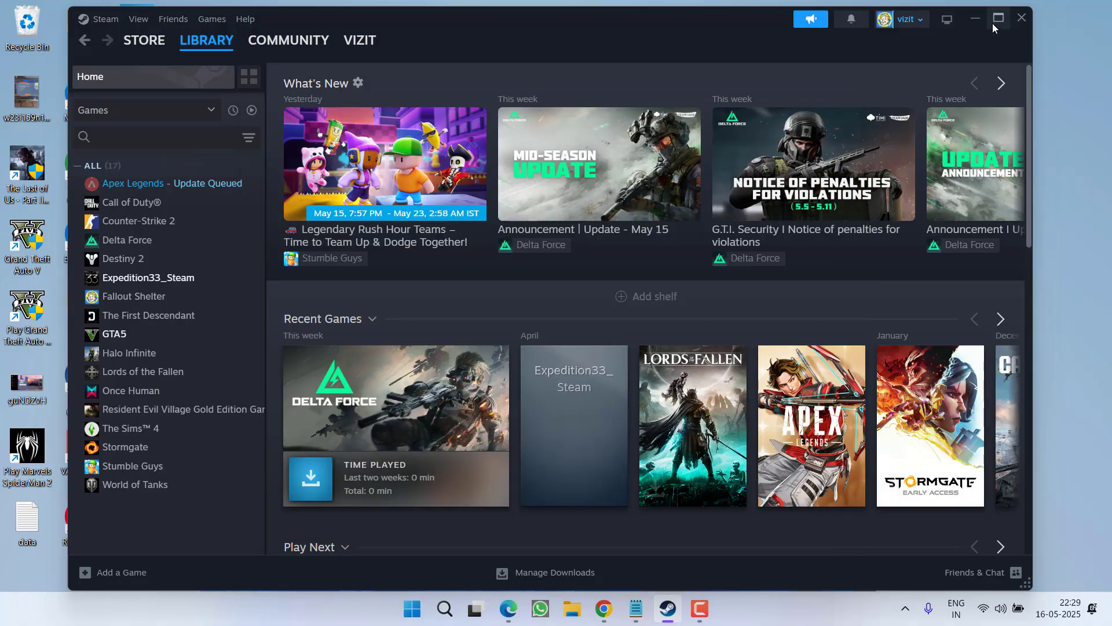
click(1020, 19)
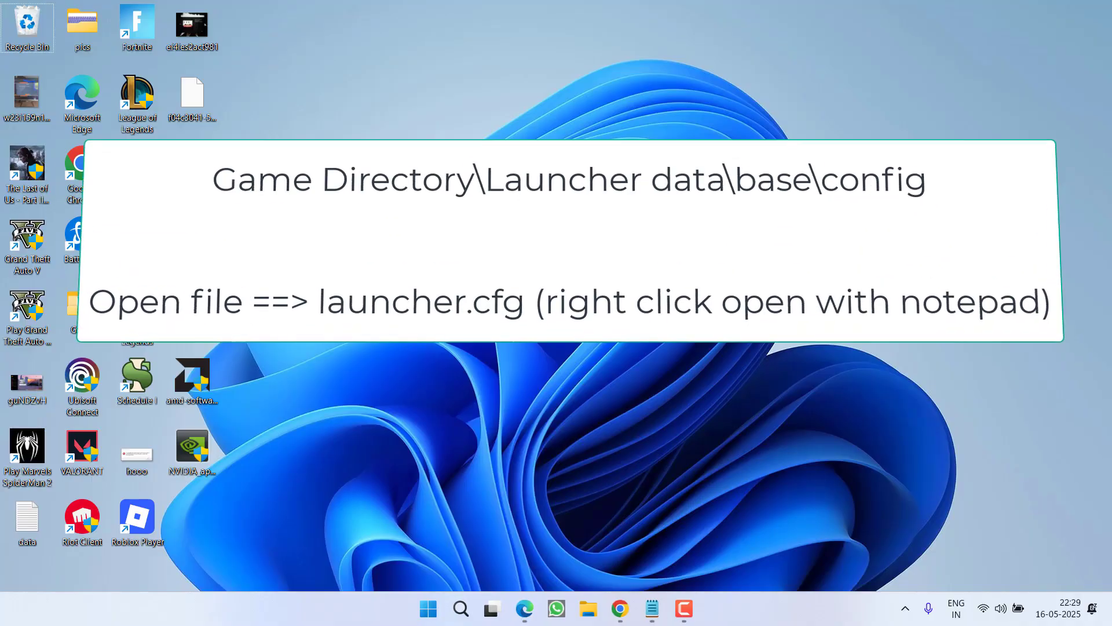